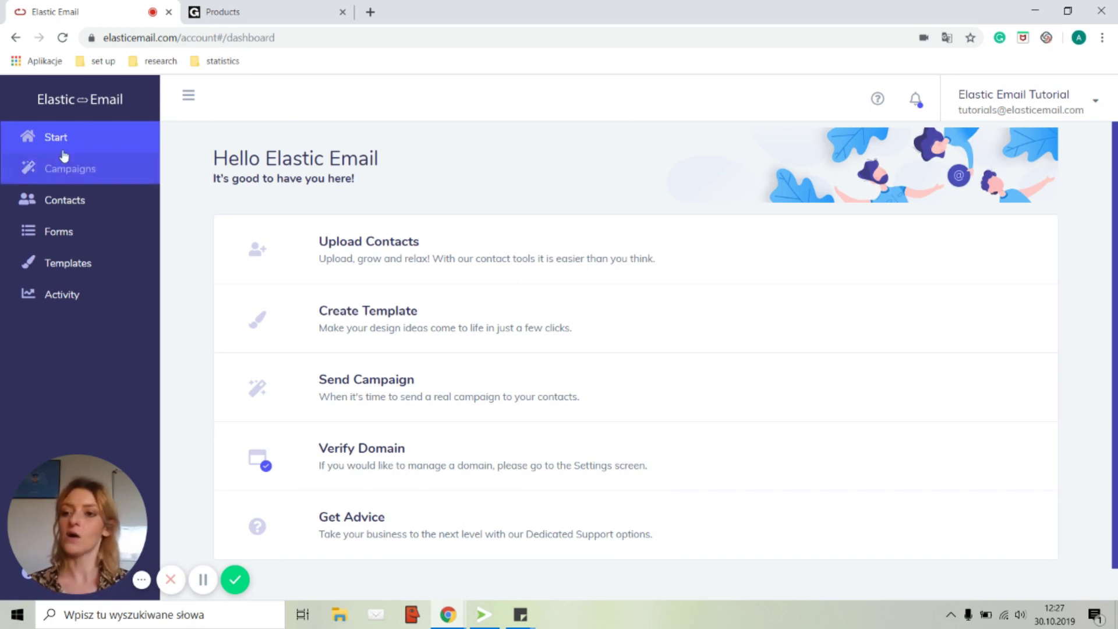
Step: Open the account's domain settings from the domain verification entry
left_click(414, 478)
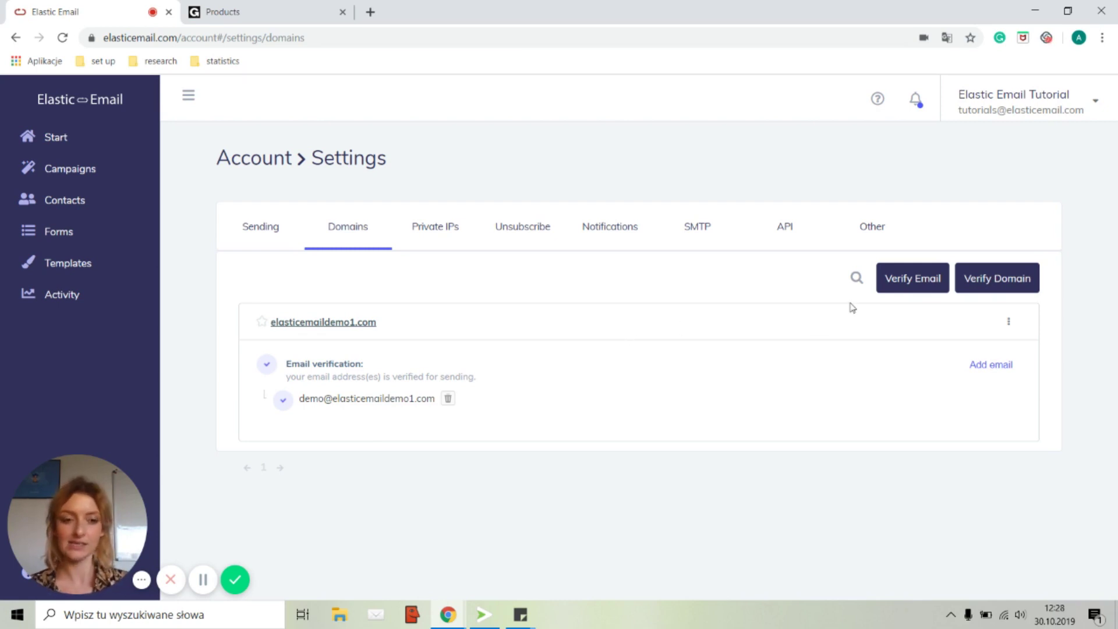
left_click(917, 293)
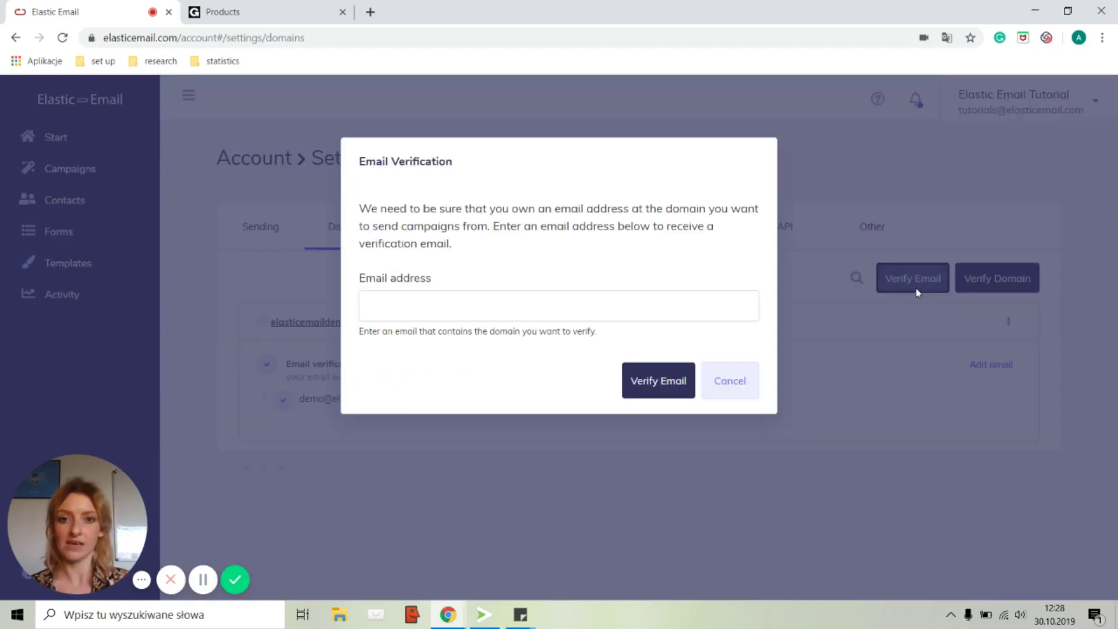
left_click(430, 312)
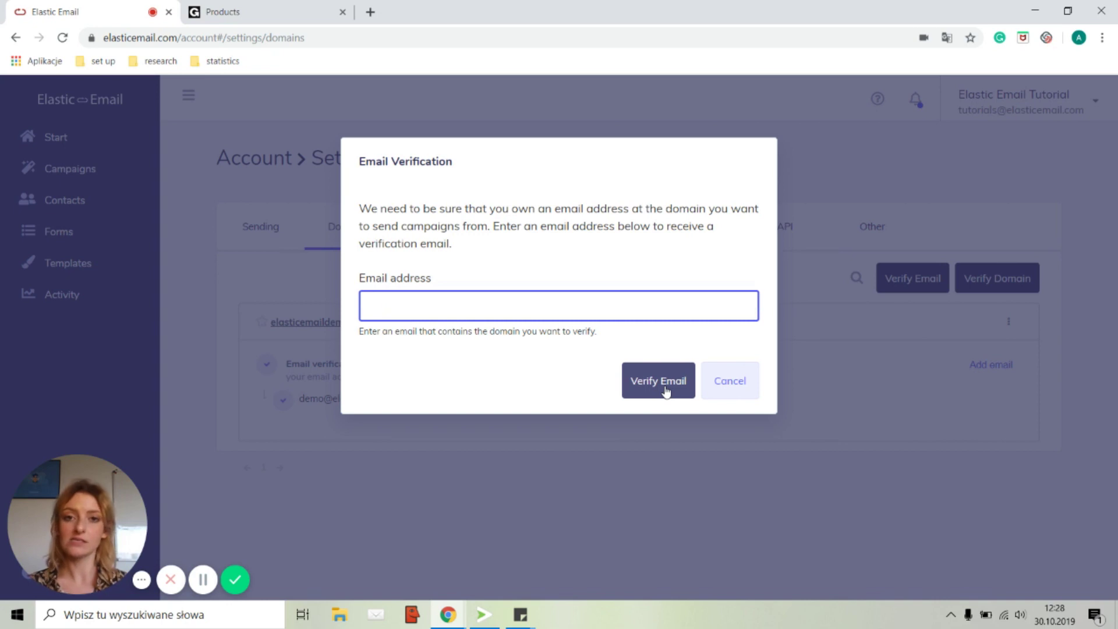
left_click(748, 393)
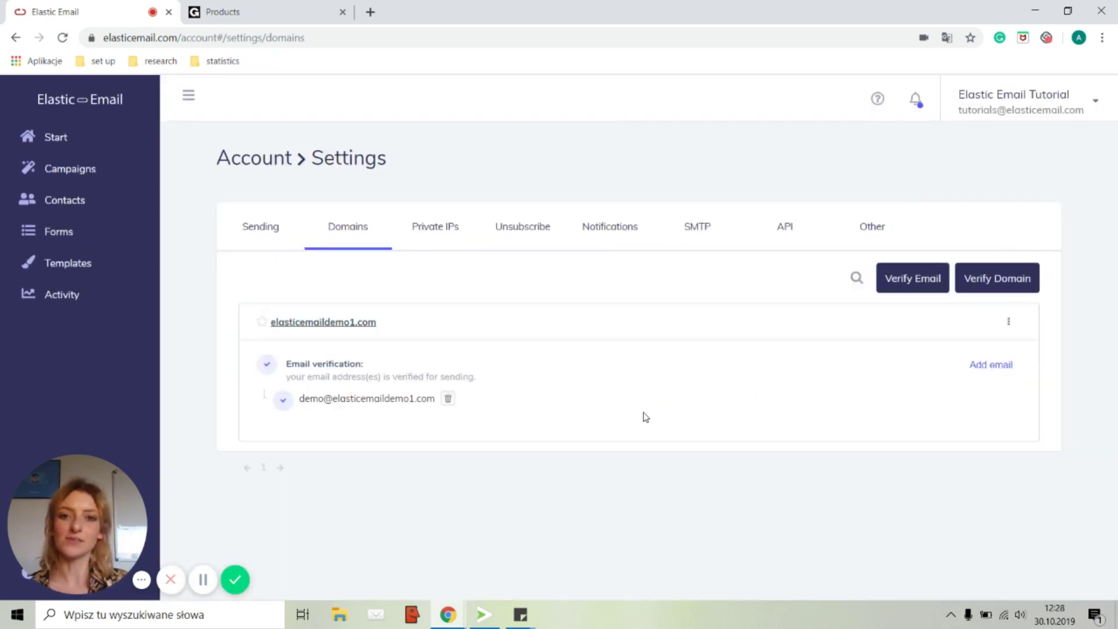
Step: Add elasticemaildemo.com as a sending domain for verification
left_click(1009, 286)
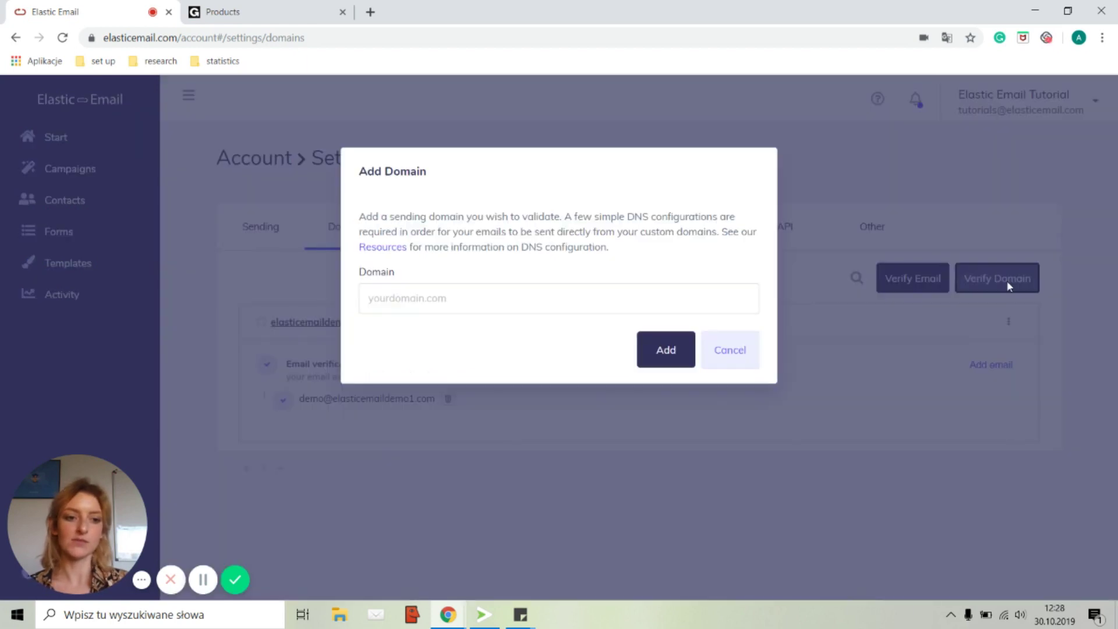
left_click(560, 294)
left_click(417, 321)
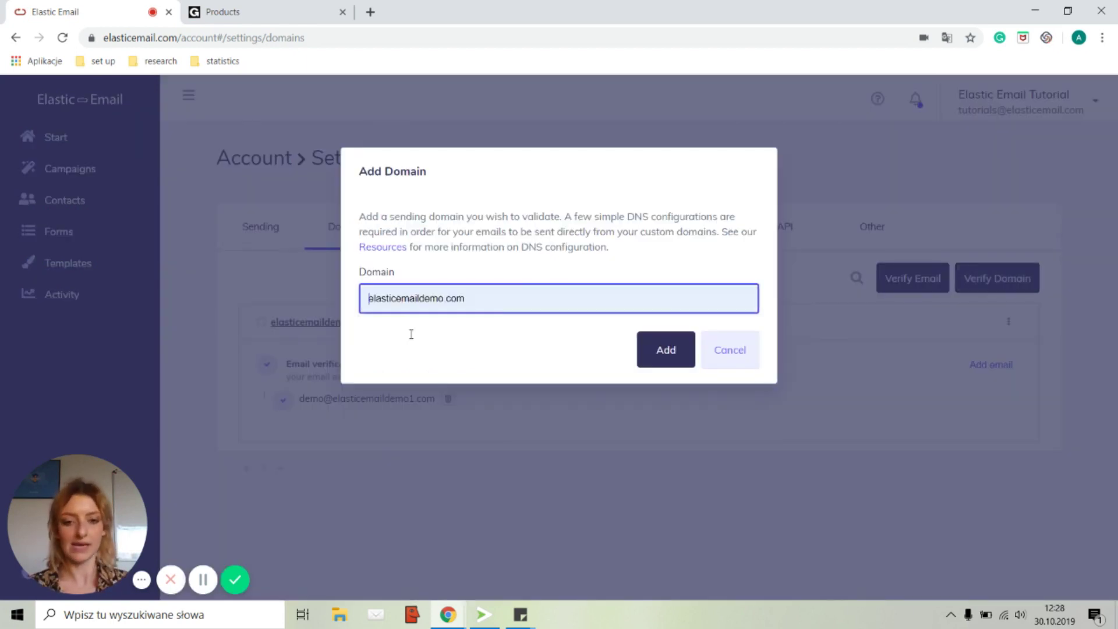
left_click(657, 352)
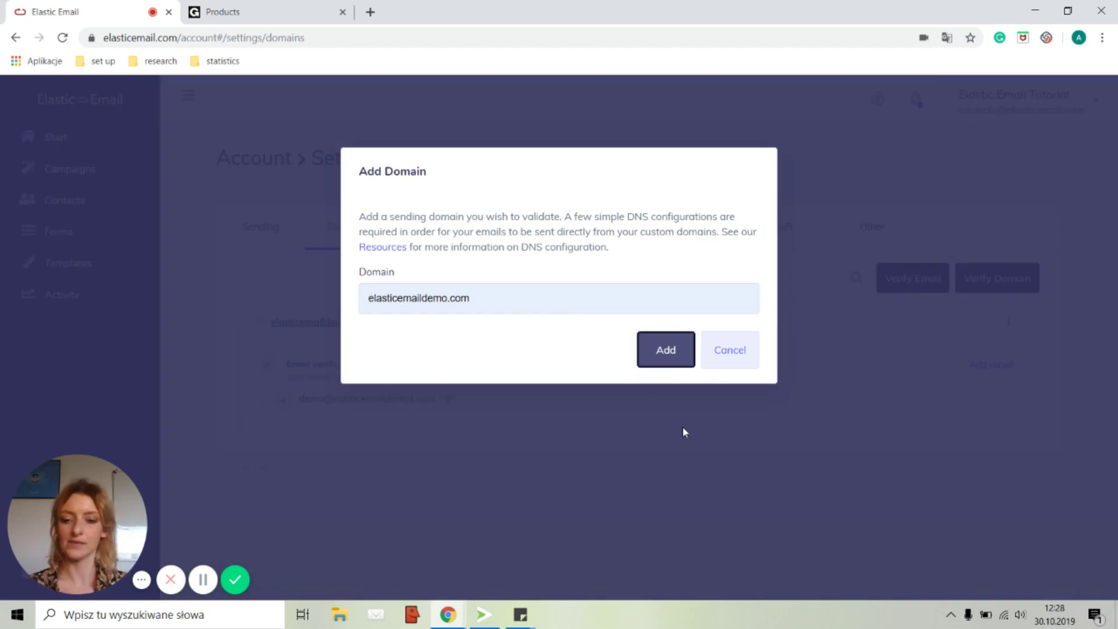
Step: Open the SPF record instructions for elasticemaildemo.com, and open the domain's DNS management in GoDaddy
scroll(683, 427, "down", 2)
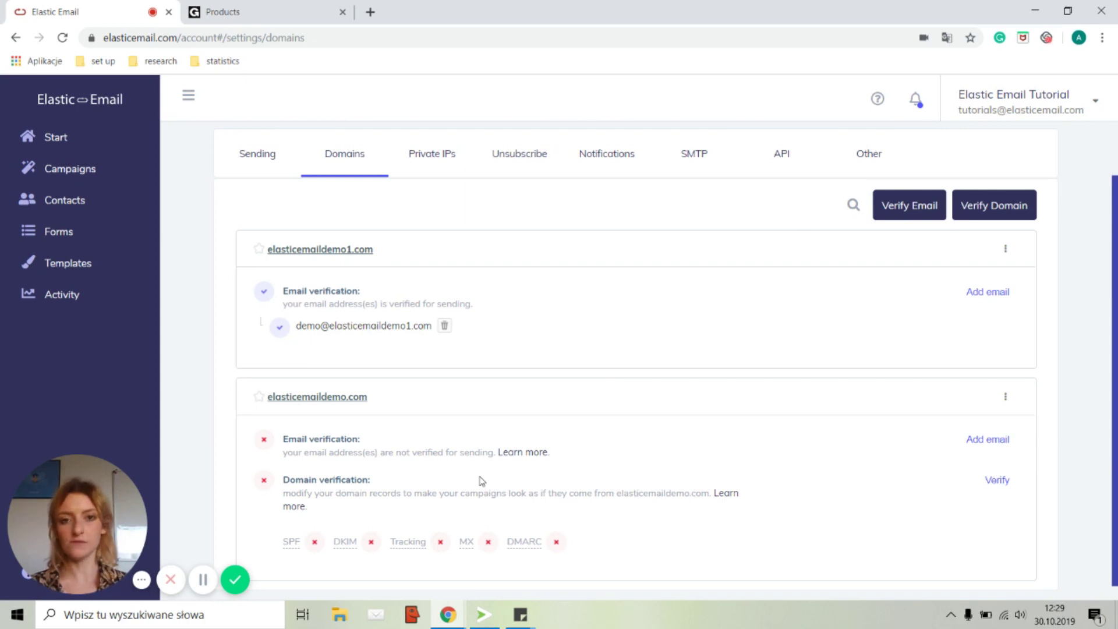
left_click(292, 543)
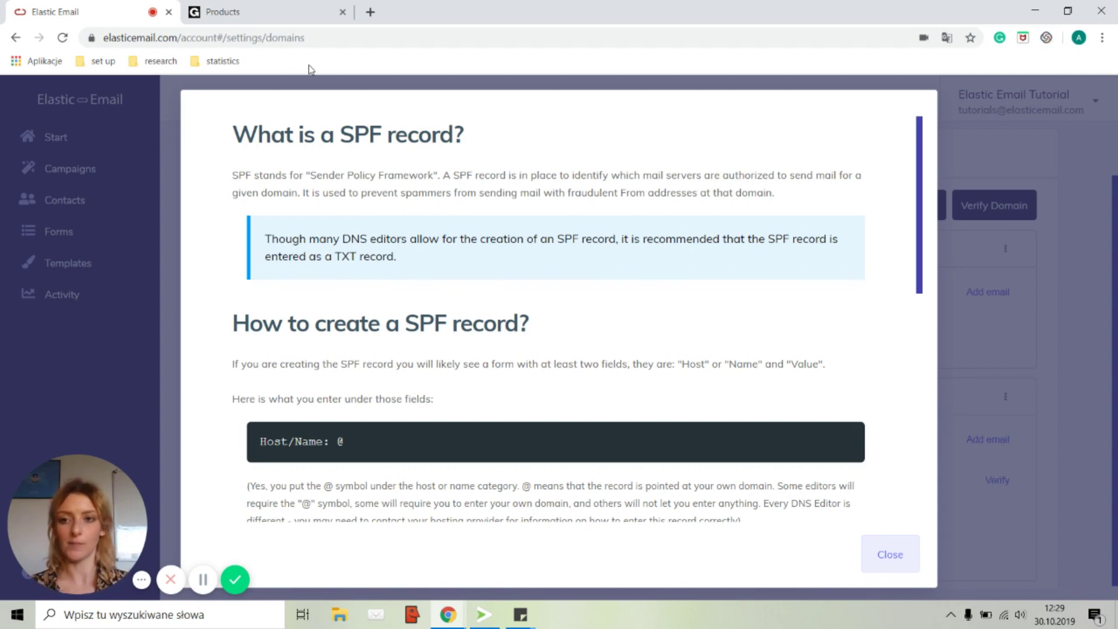
left_click(285, 16)
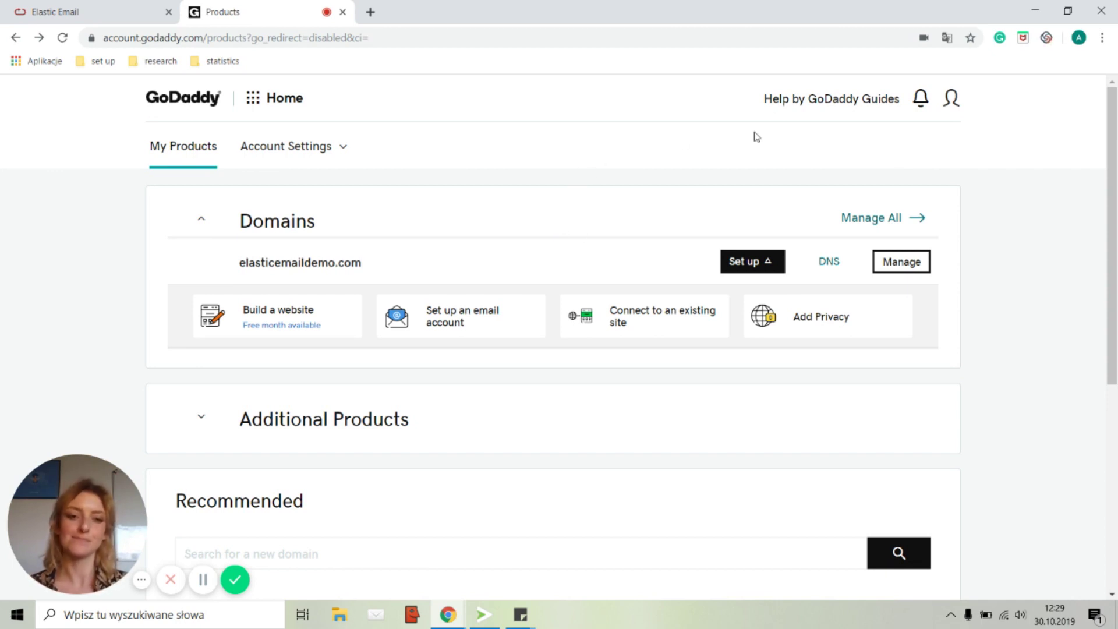
left_click(829, 264)
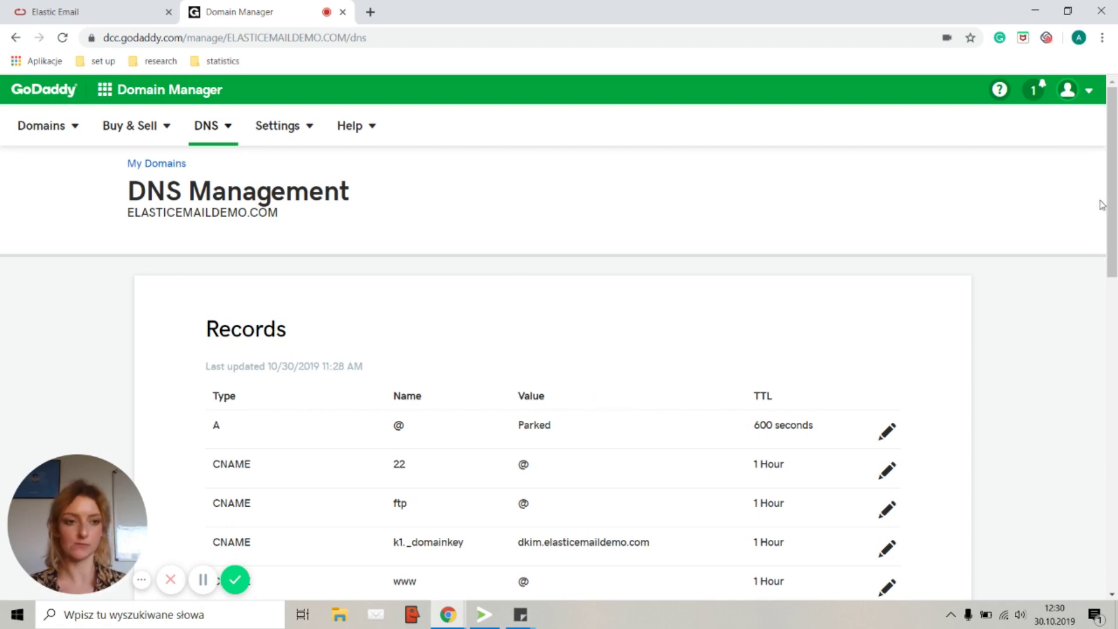
Step: Start a new DNS record of type TXT for elasticemaildemo.com
left_click_drag(1108, 180, 1092, 325)
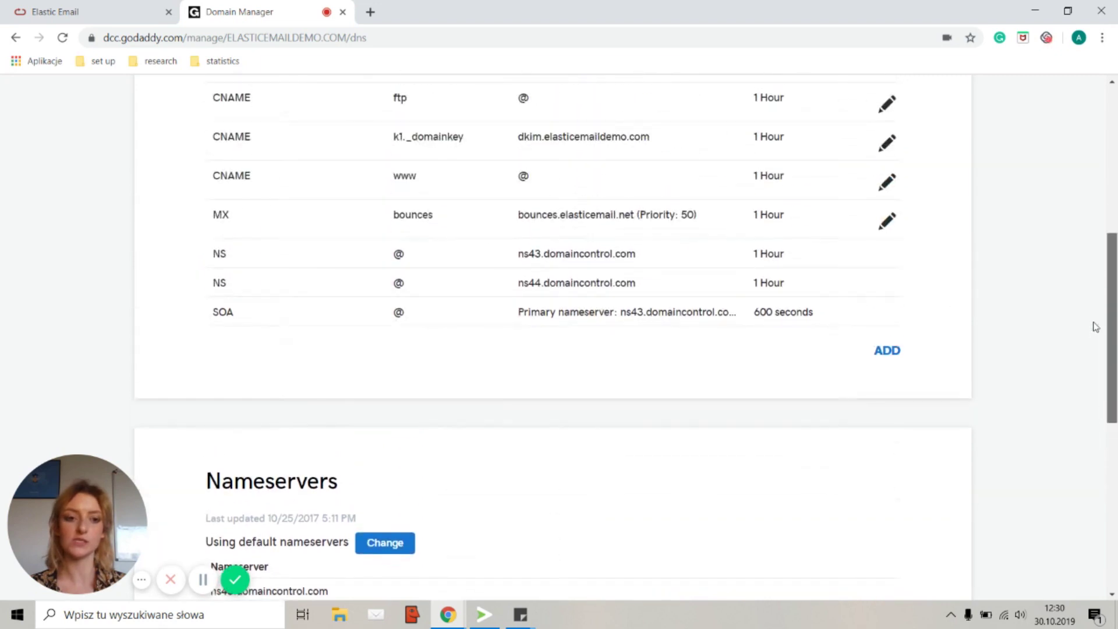
left_click(889, 356)
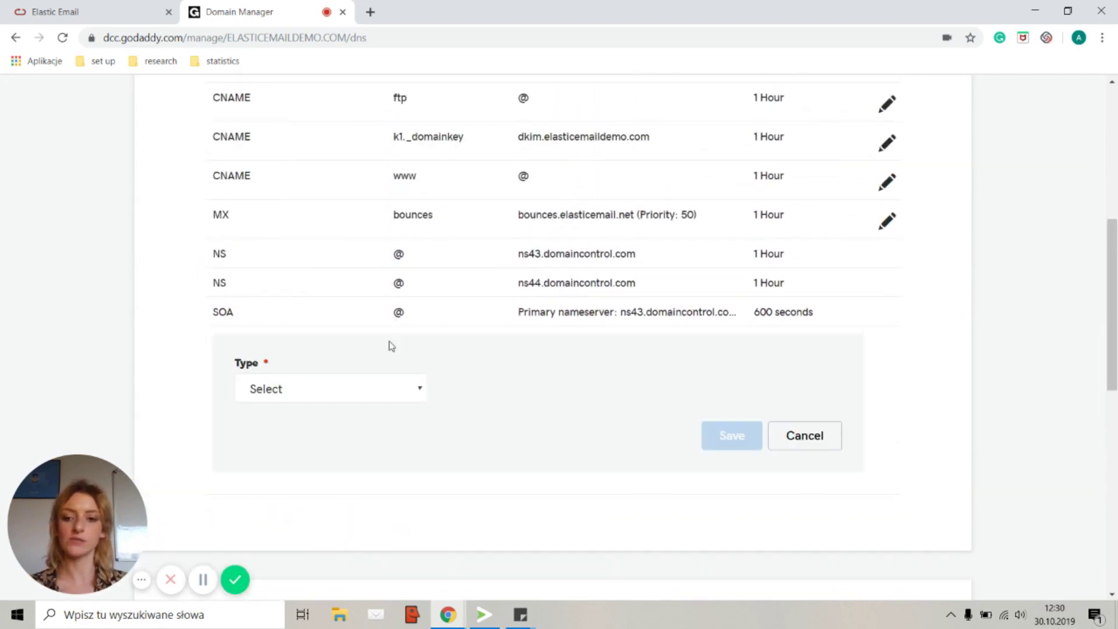
left_click(286, 389)
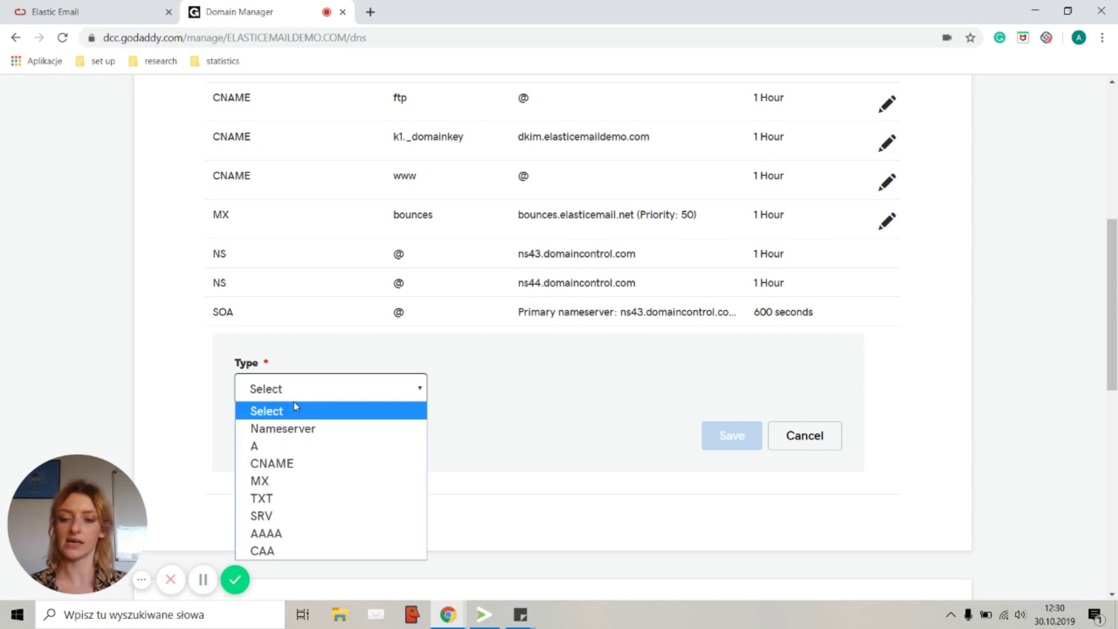
left_click(276, 499)
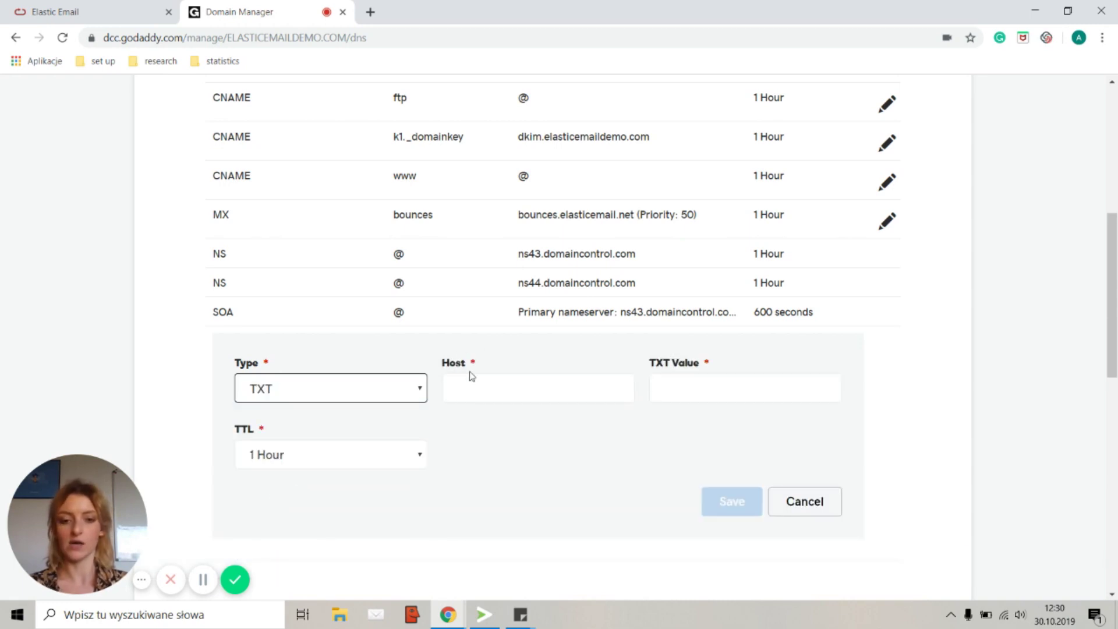
Step: Look up the host name in Elastic Email's SPF instructions and set the GoDaddy TXT record's host to @
left_click(90, 14)
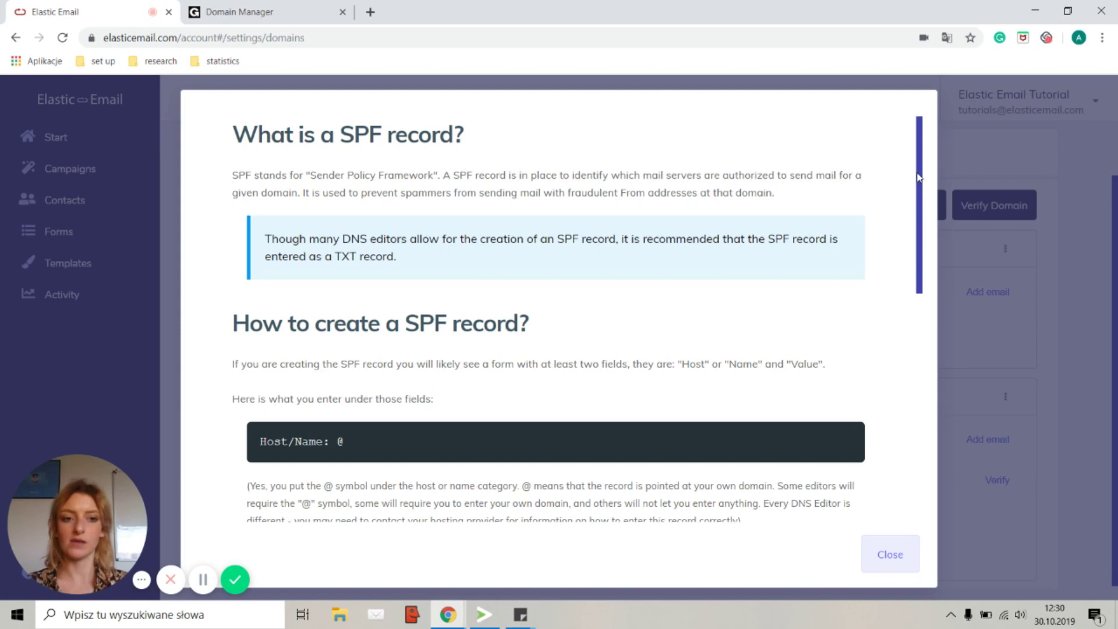
left_click_drag(919, 178, 922, 245)
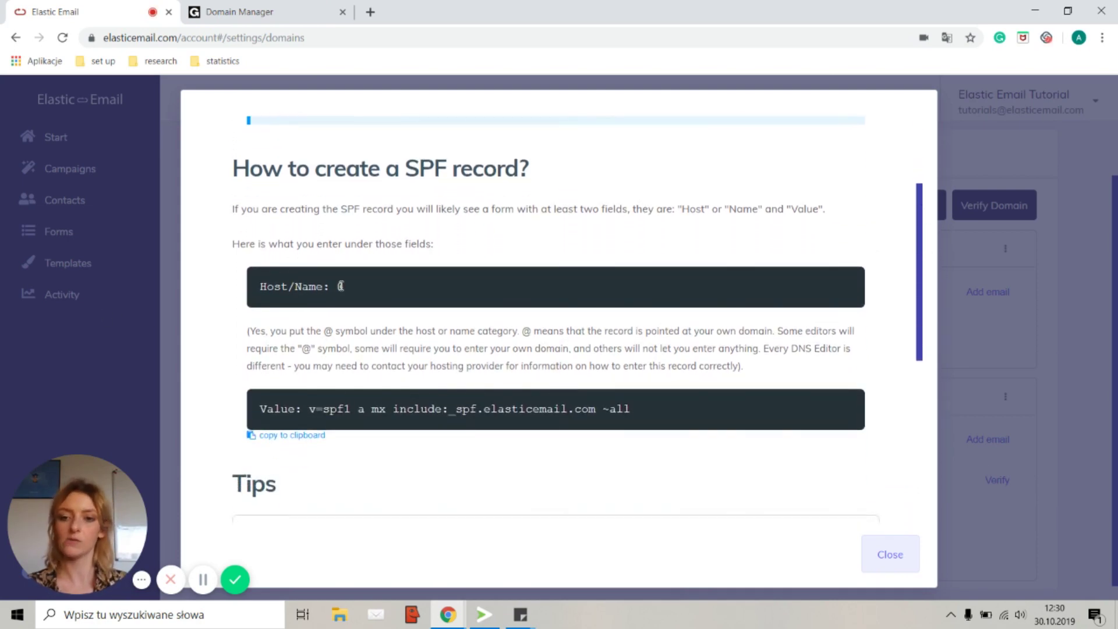
left_click(250, 12)
left_click(489, 381)
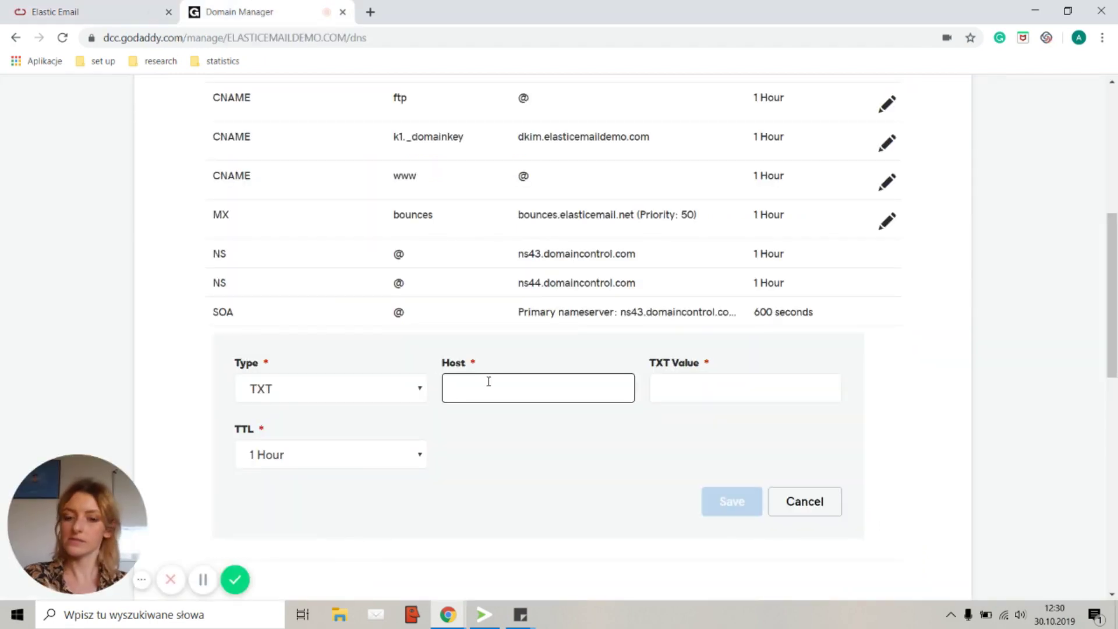
type("@")
Step: Copy the SPF value "v=spf1 a mx include:_spf.elasticemail.com ~all" from Elastic Email into the GoDaddy record's TXT value and save the record
left_click(123, 13)
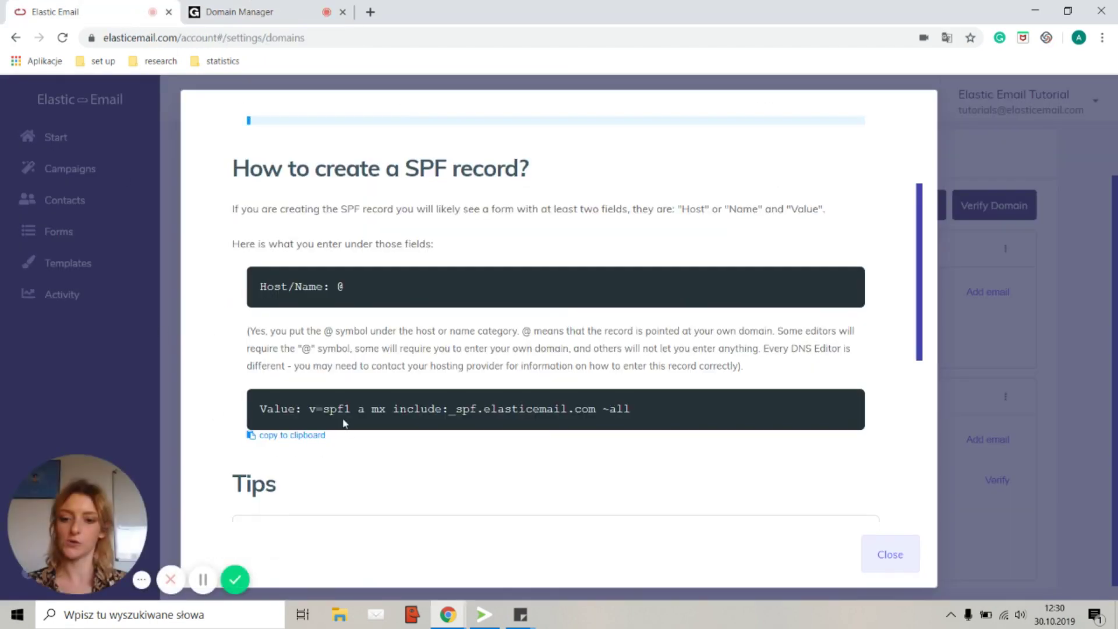
left_click(314, 438)
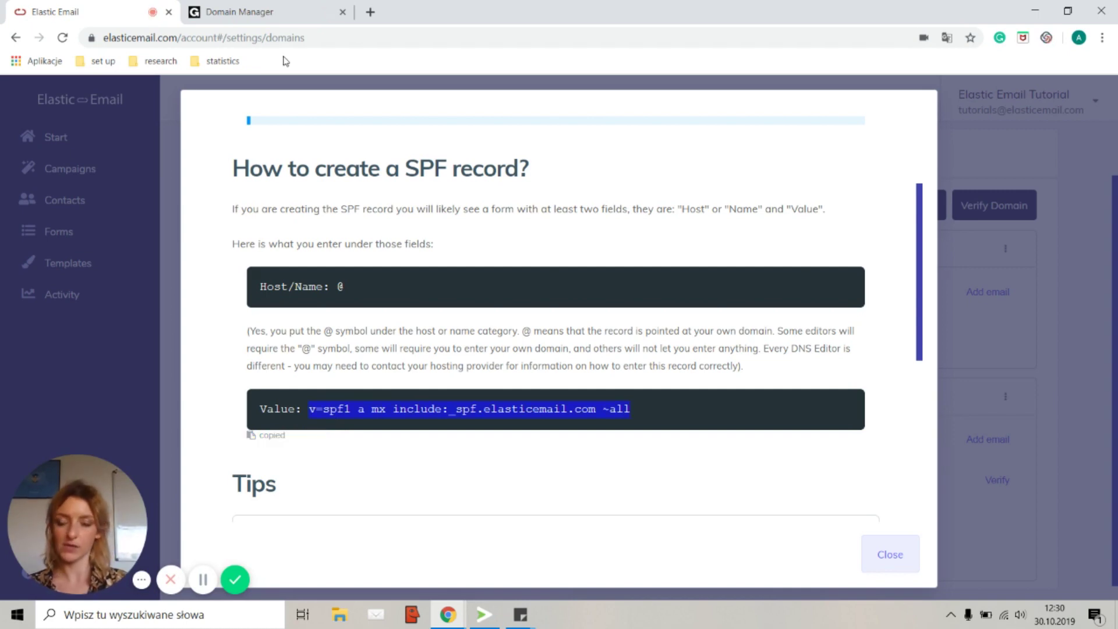
left_click(262, 11)
left_click(676, 388)
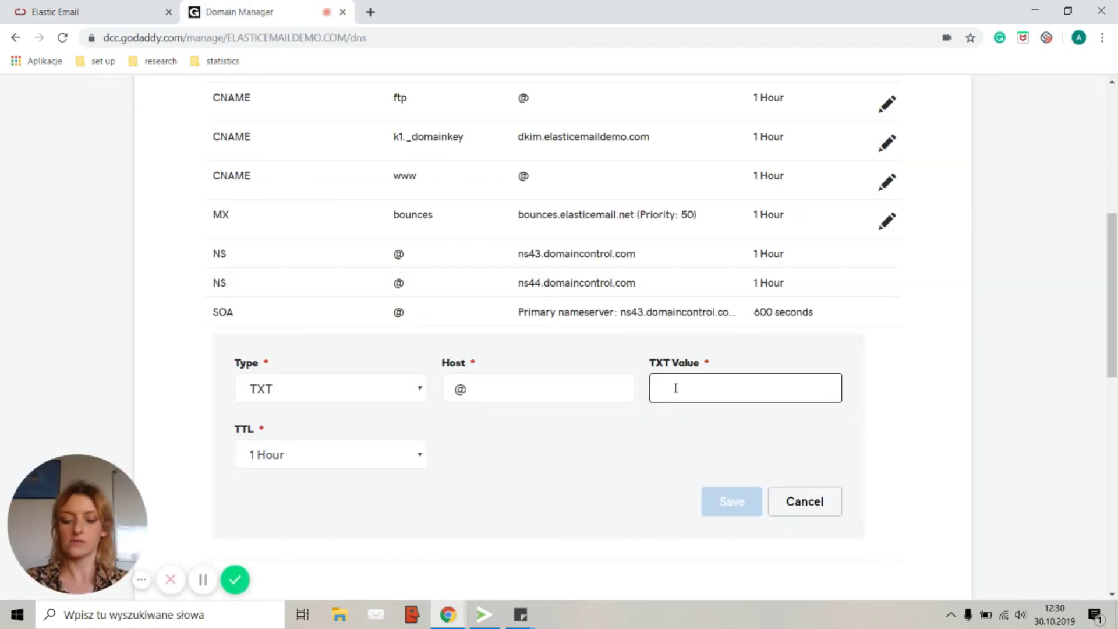
key("ctrl+v")
left_click(731, 517)
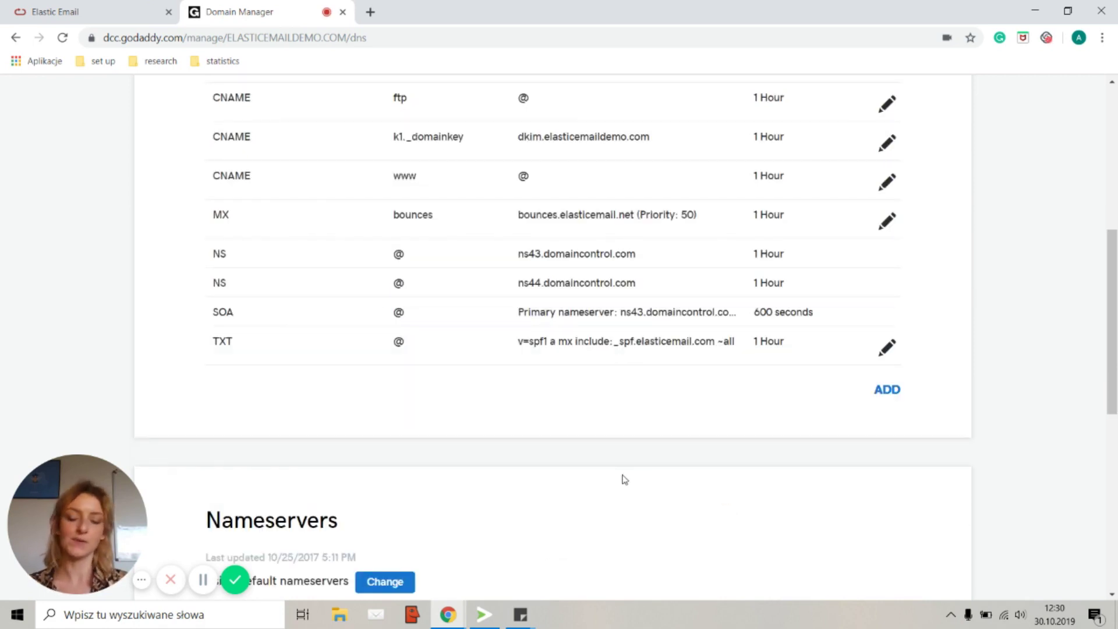
Step: Return to Elastic Email, close the SPF instructions and open the DKIM record instructions for elasticemaildemo.com
left_click(100, 10)
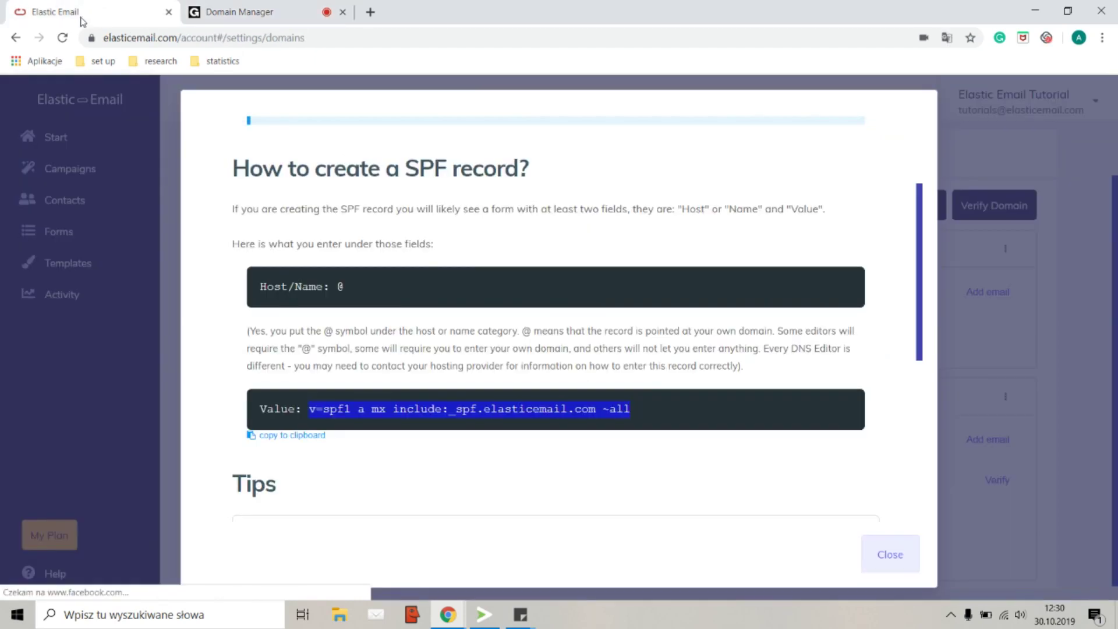
left_click(863, 568)
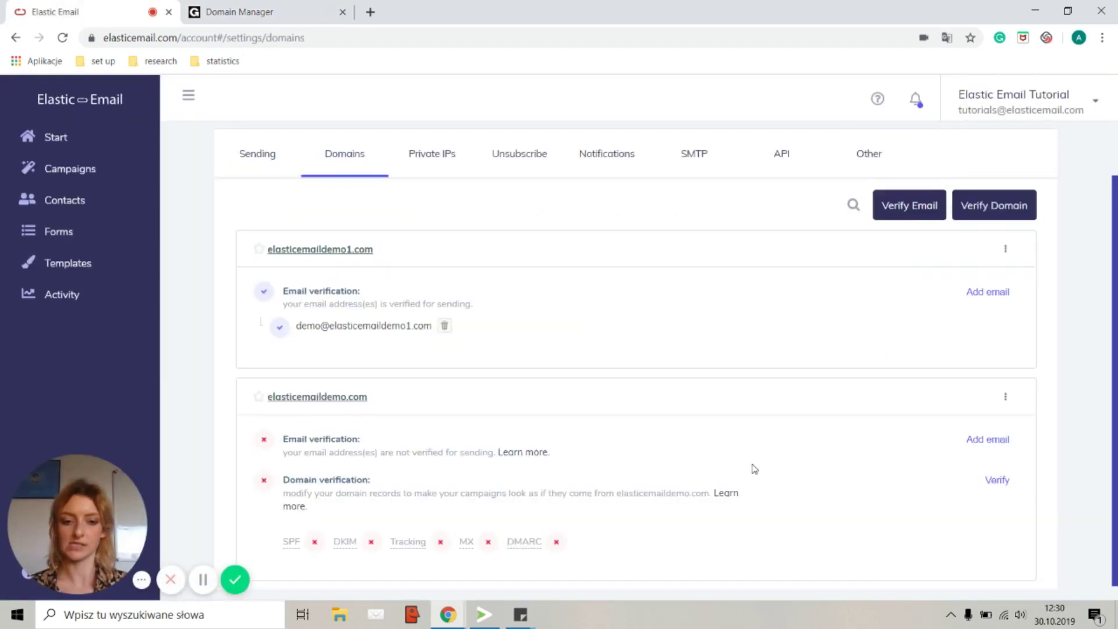
scroll(769, 463, "up", 1)
scroll(777, 458, "down", 1)
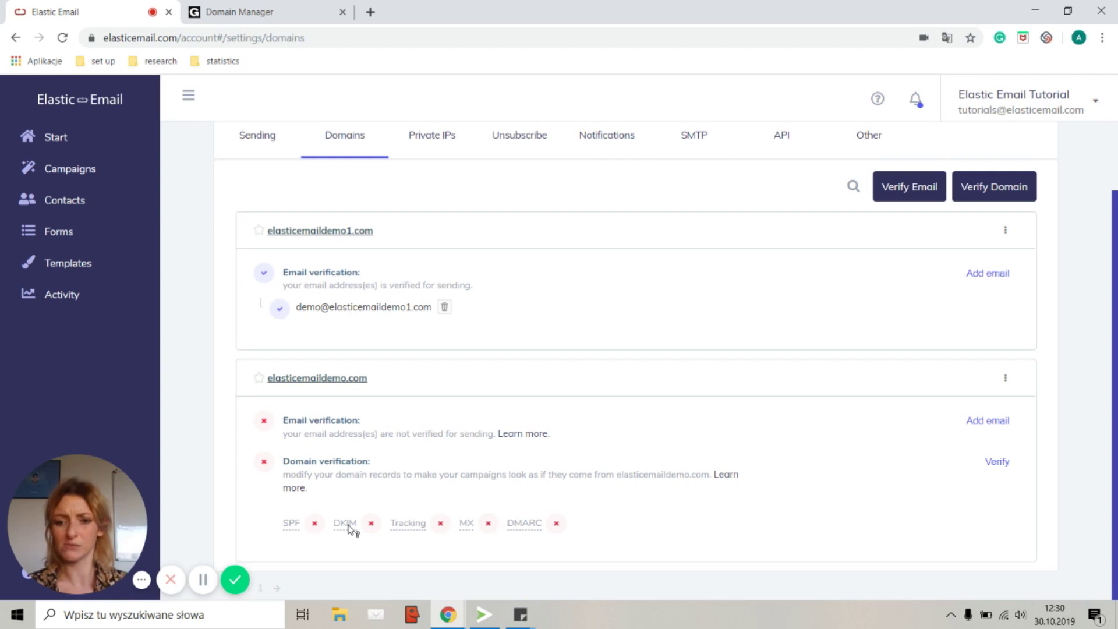
left_click(345, 523)
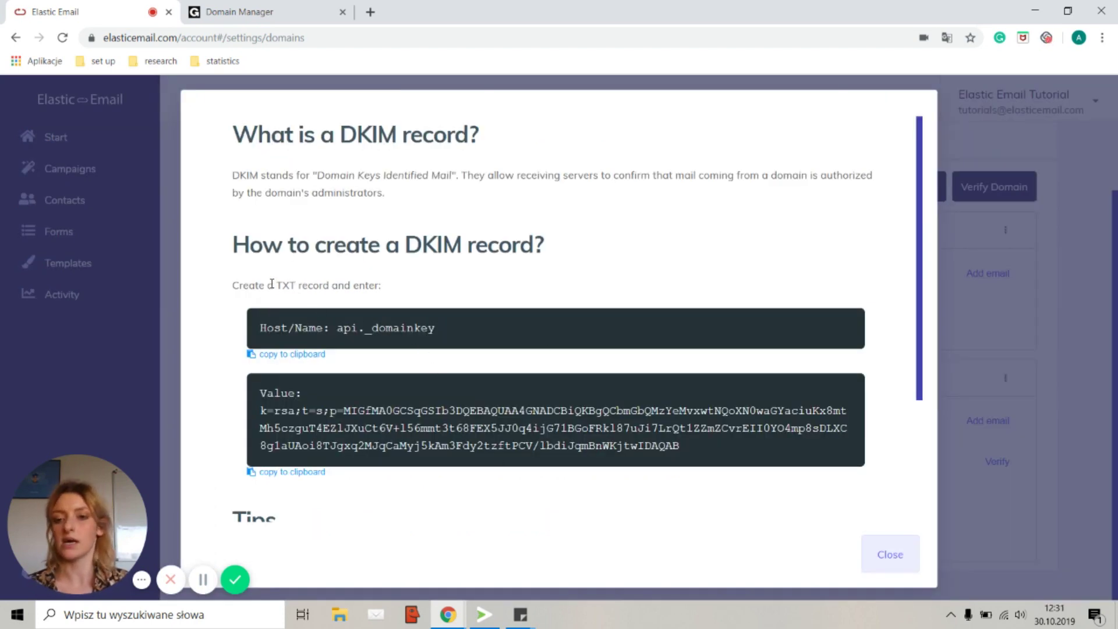
left_click_drag(273, 284, 346, 285)
left_click(486, 285)
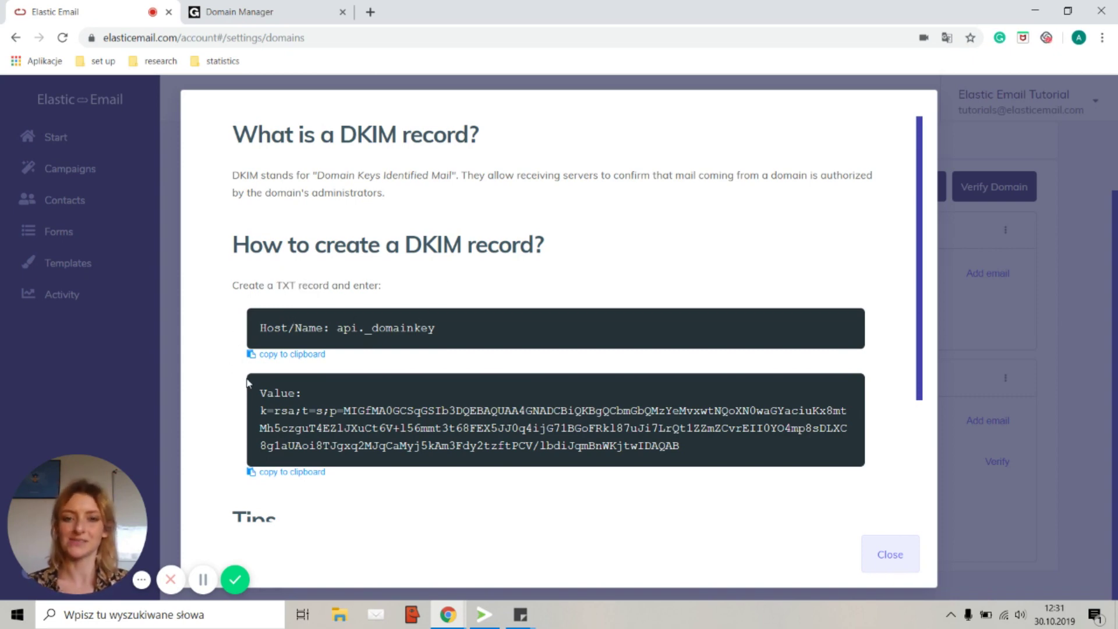
Step: Switch to GoDaddy's DNS management and start another TXT record for the DKIM entry
left_click(269, 17)
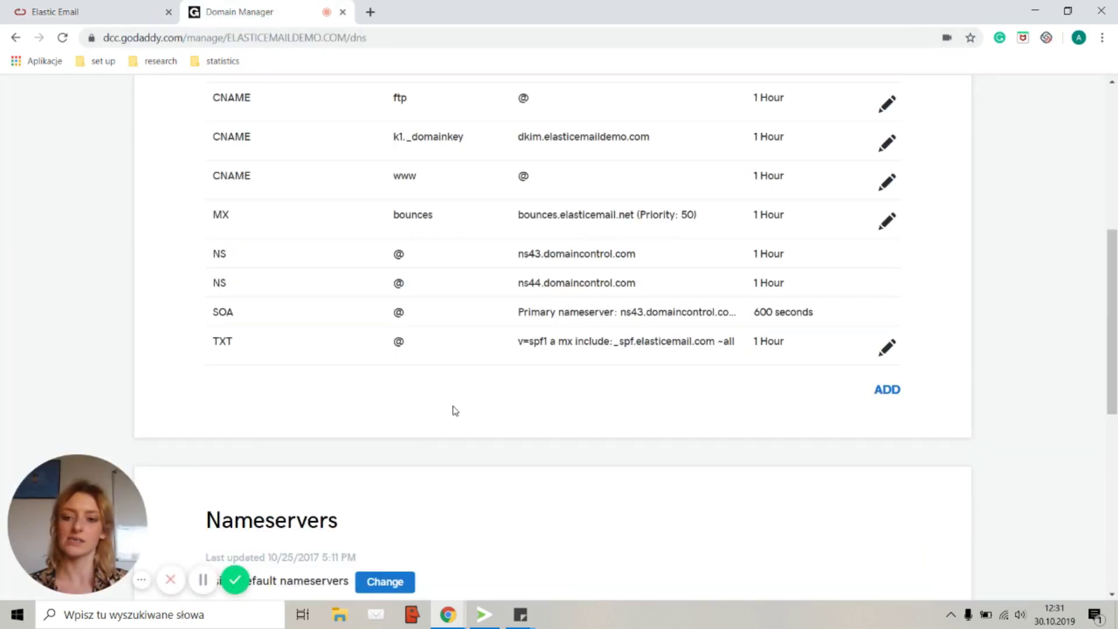
left_click(892, 393)
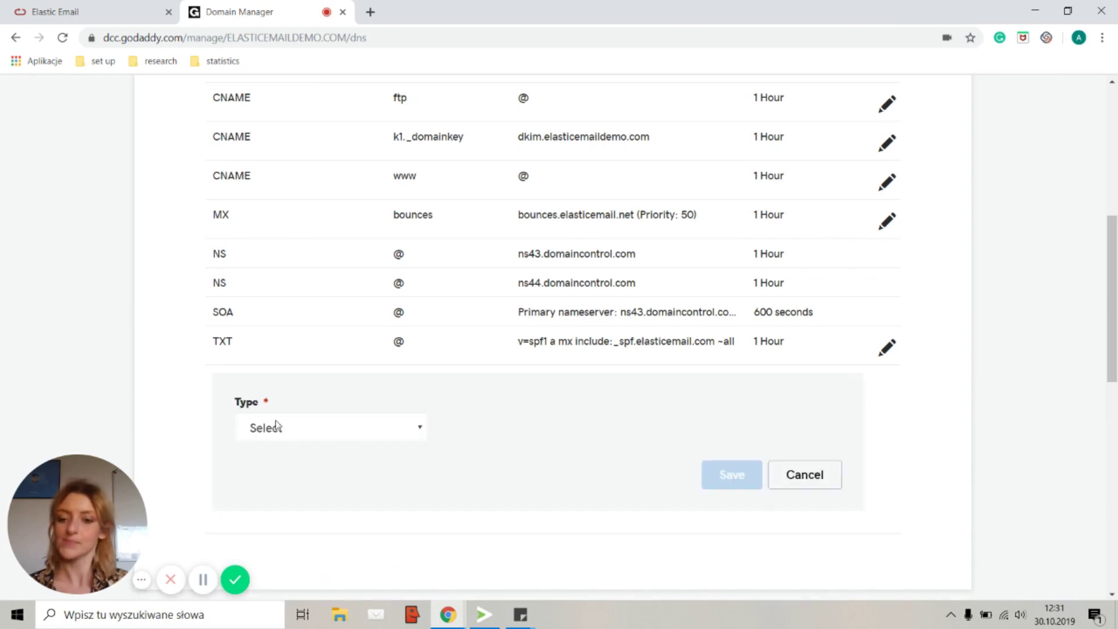
left_click(289, 432)
left_click(271, 537)
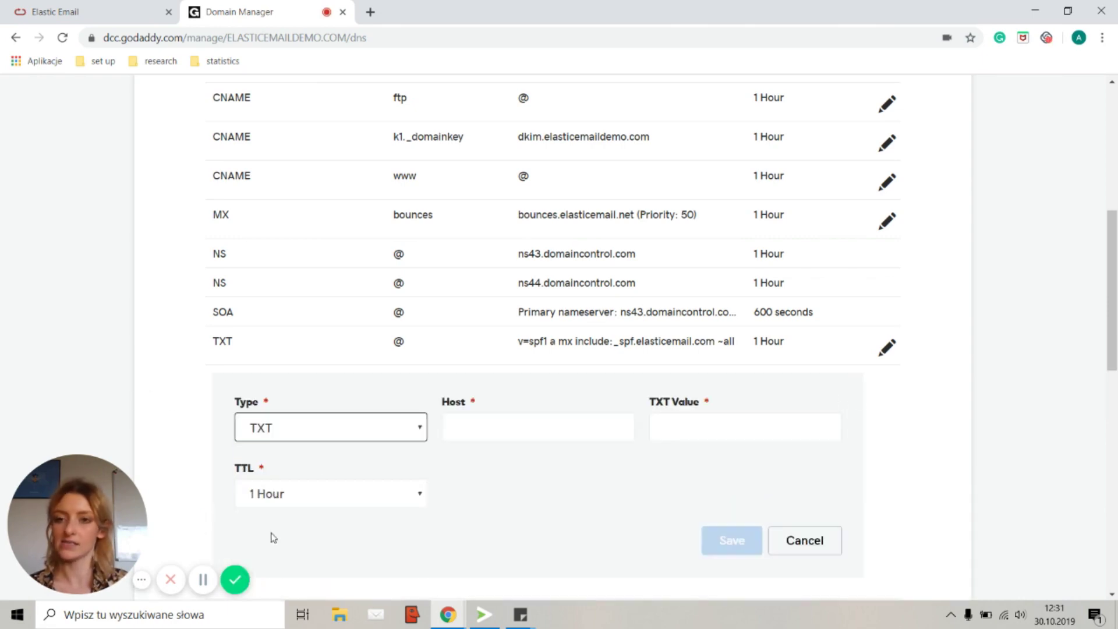
Step: Copy the DKIM host name api._domainkey from Elastic Email into the new GoDaddy TXT record's host
left_click(125, 22)
left_click(280, 354)
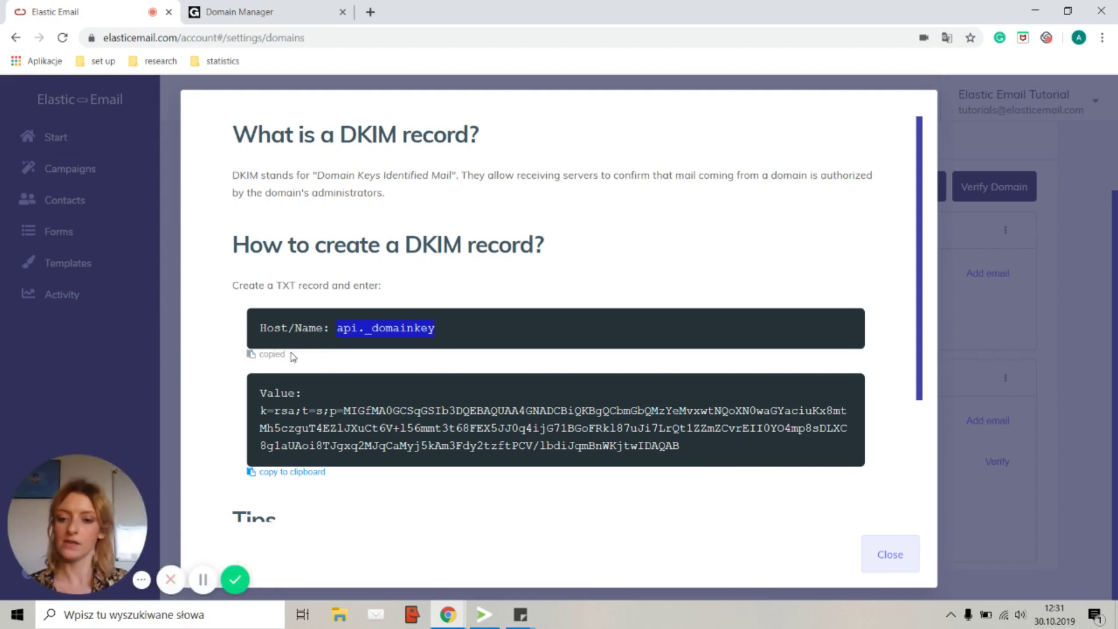
left_click(239, 12)
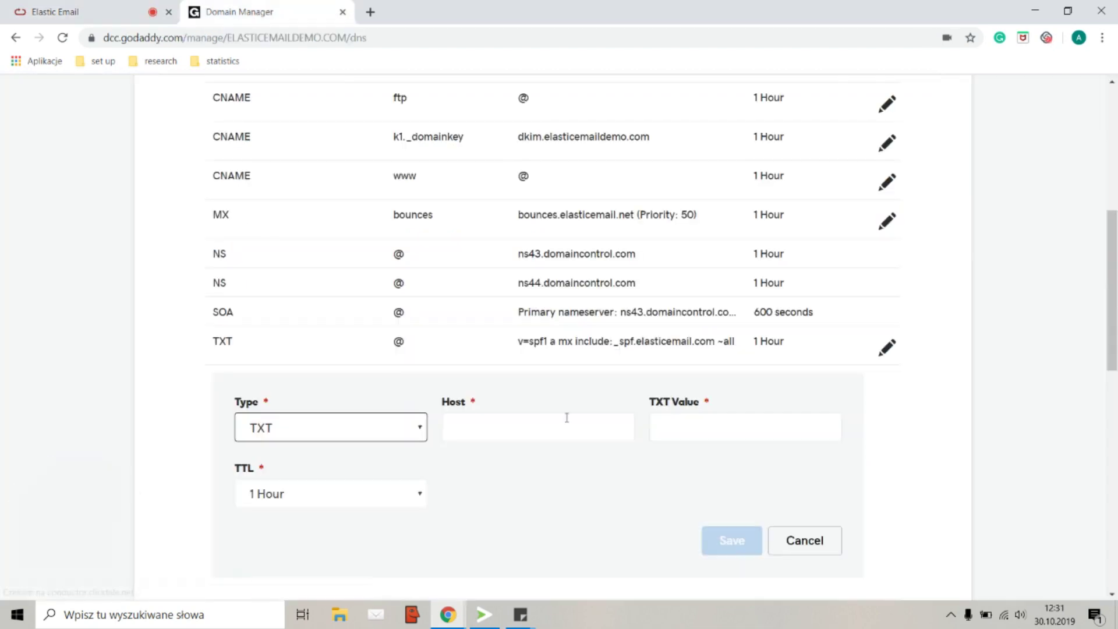
left_click(509, 430)
key("ctrl+v")
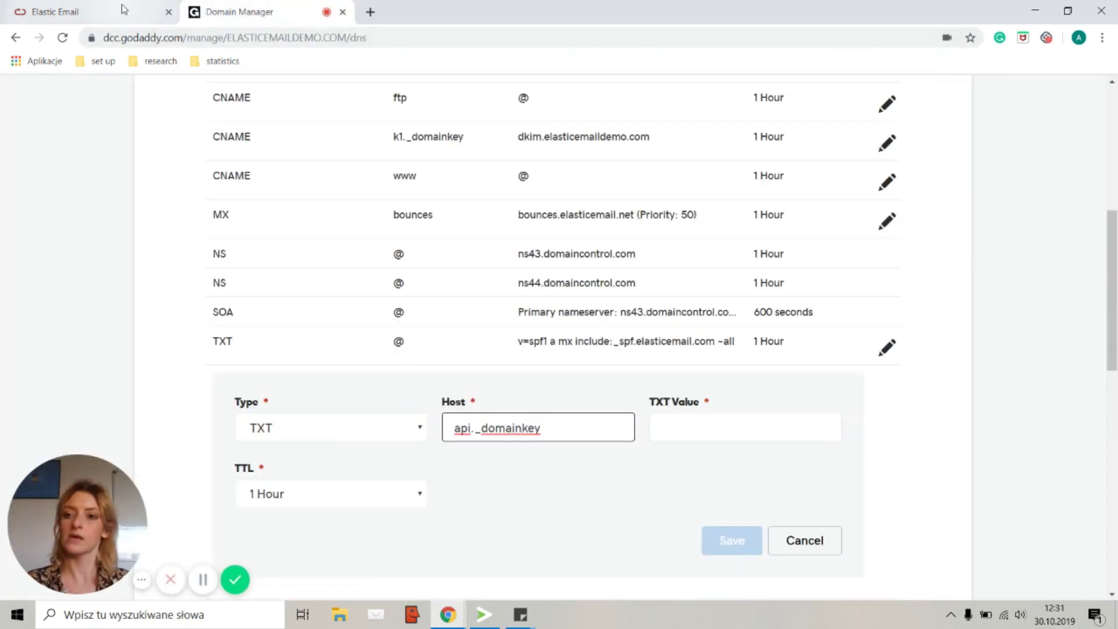
Step: Copy the DKIM value from Elastic Email's instructions into the new GoDaddy record's TXT value
left_click(55, 11)
left_click(300, 471)
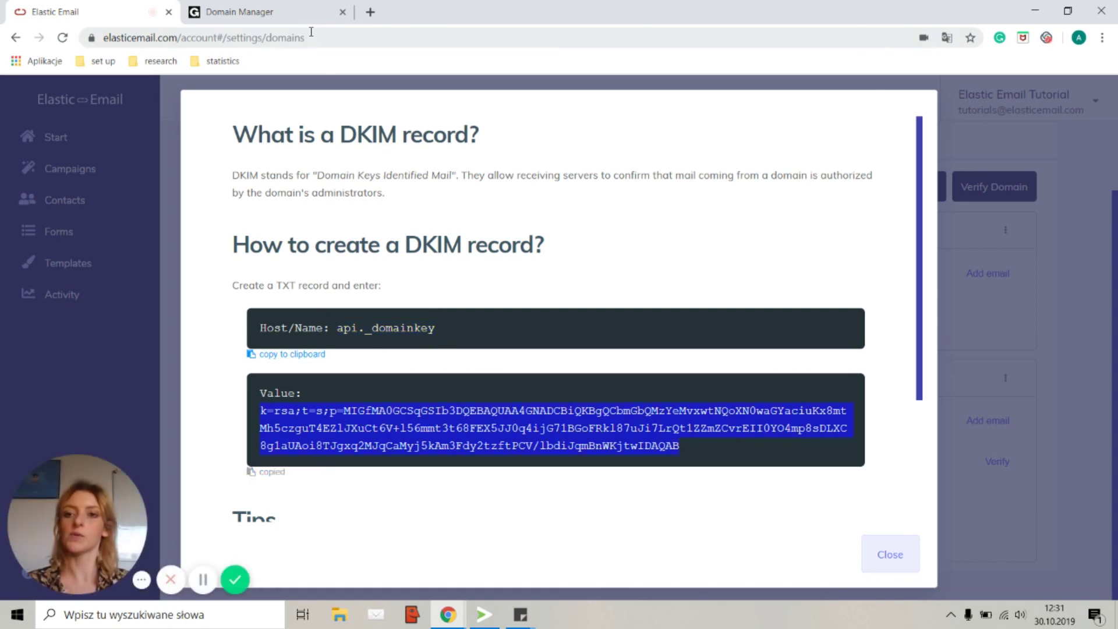
left_click(296, 18)
left_click(761, 420)
key("ctrl+v")
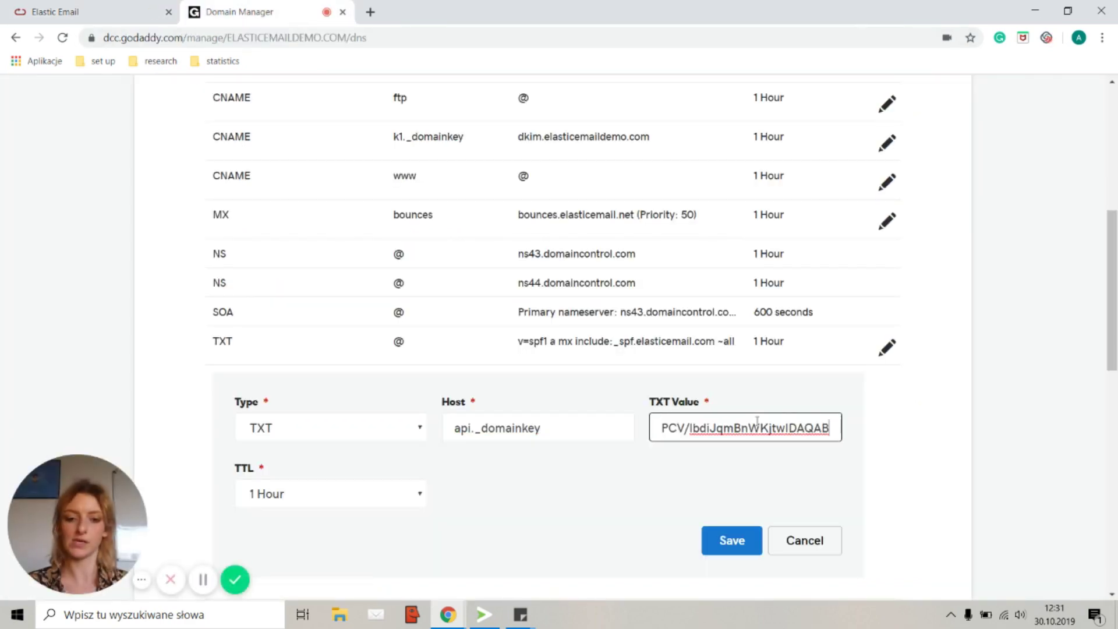
Step: Save the new api._domainkey TXT record in GoDaddy and switch back to Elastic Email's domain settings
left_click(732, 540)
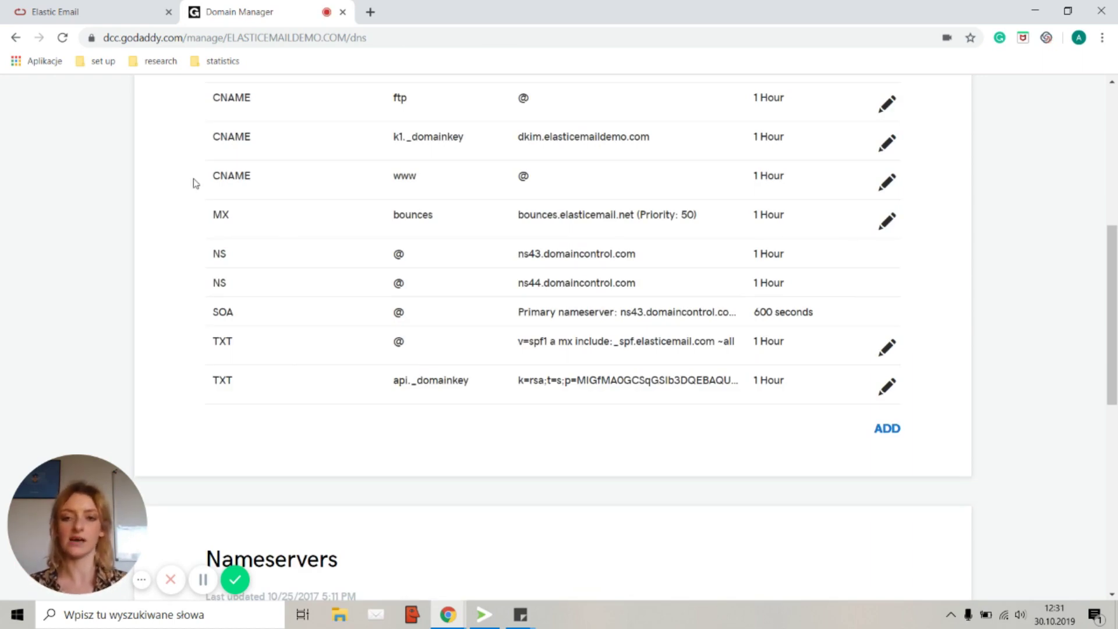
left_click(118, 12)
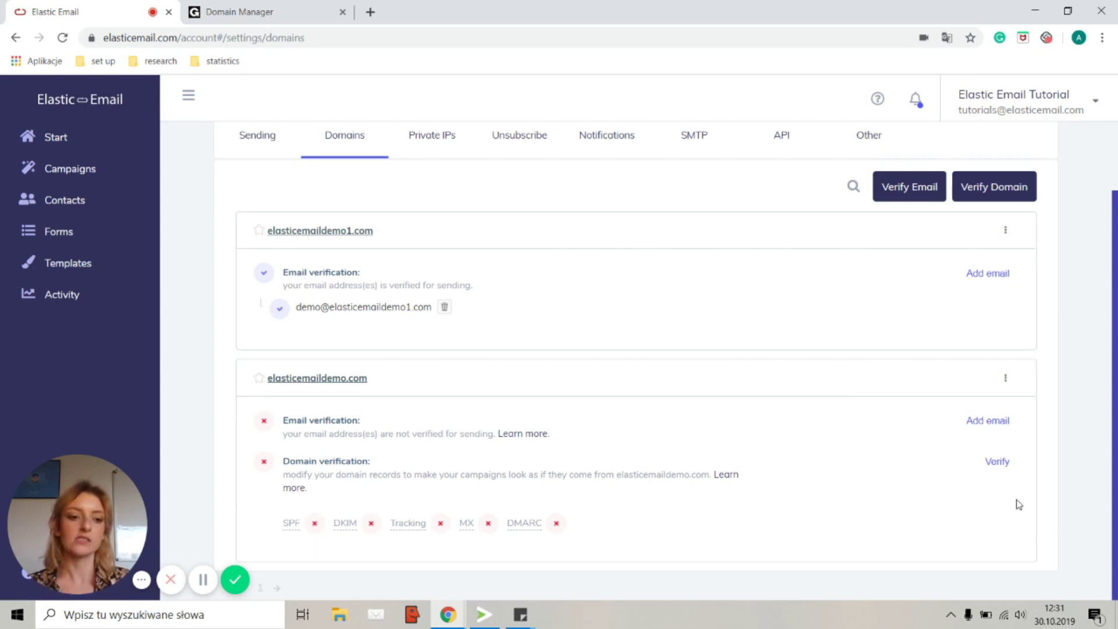
Step: Run the domain verification for elasticemaildemo.com, close the verification dialog and reload the page to refresh its record statuses
left_click(997, 461)
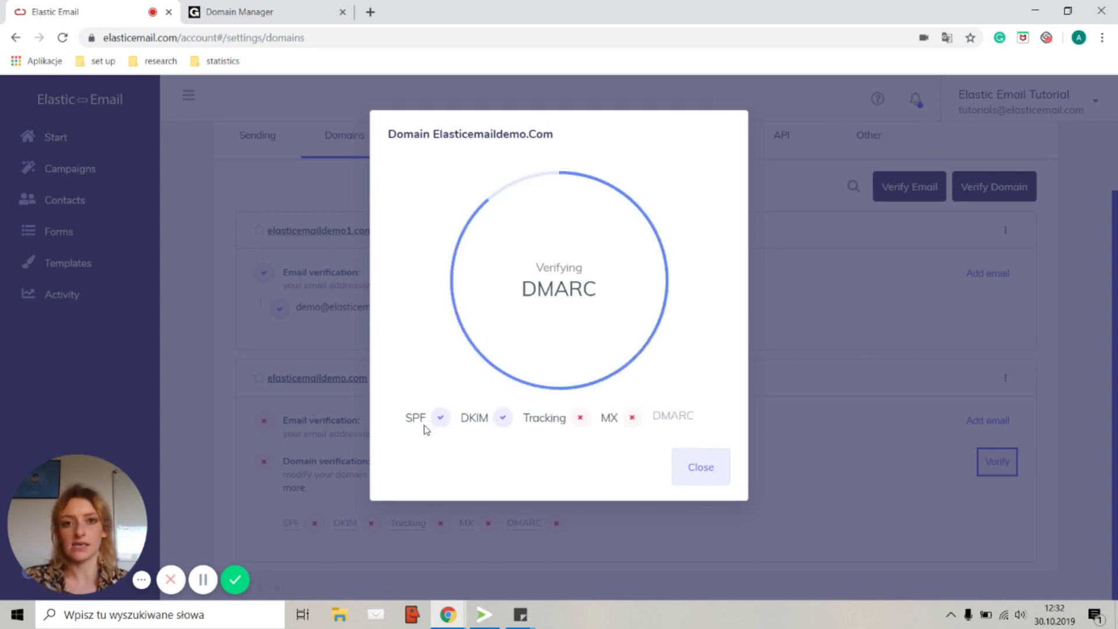
left_click(707, 480)
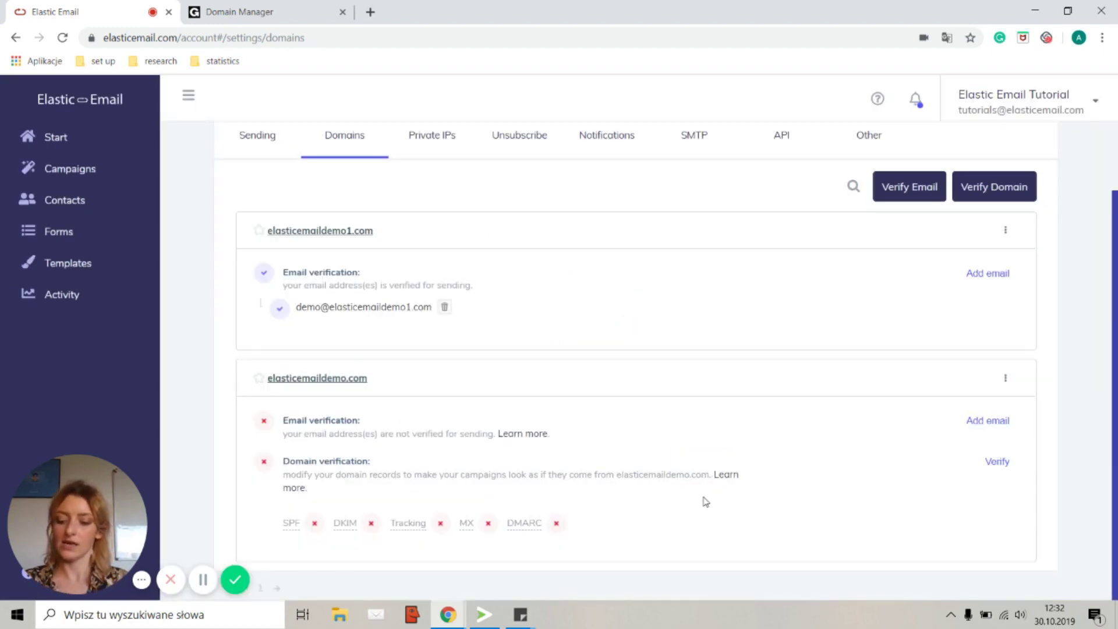
key("F5")
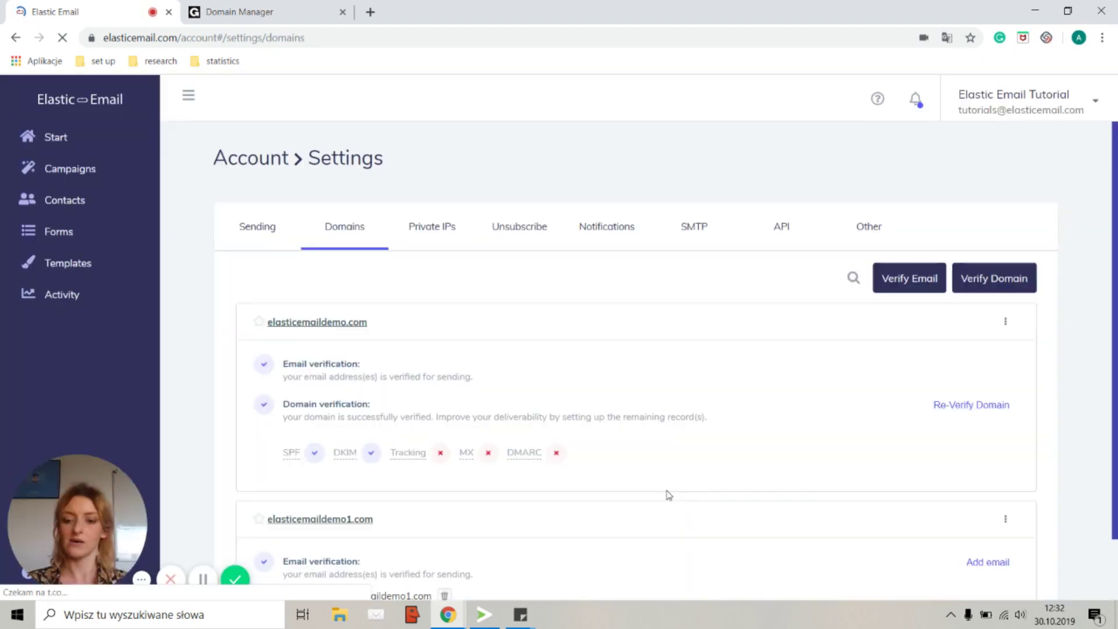
left_click_drag(1115, 156, 1117, 233)
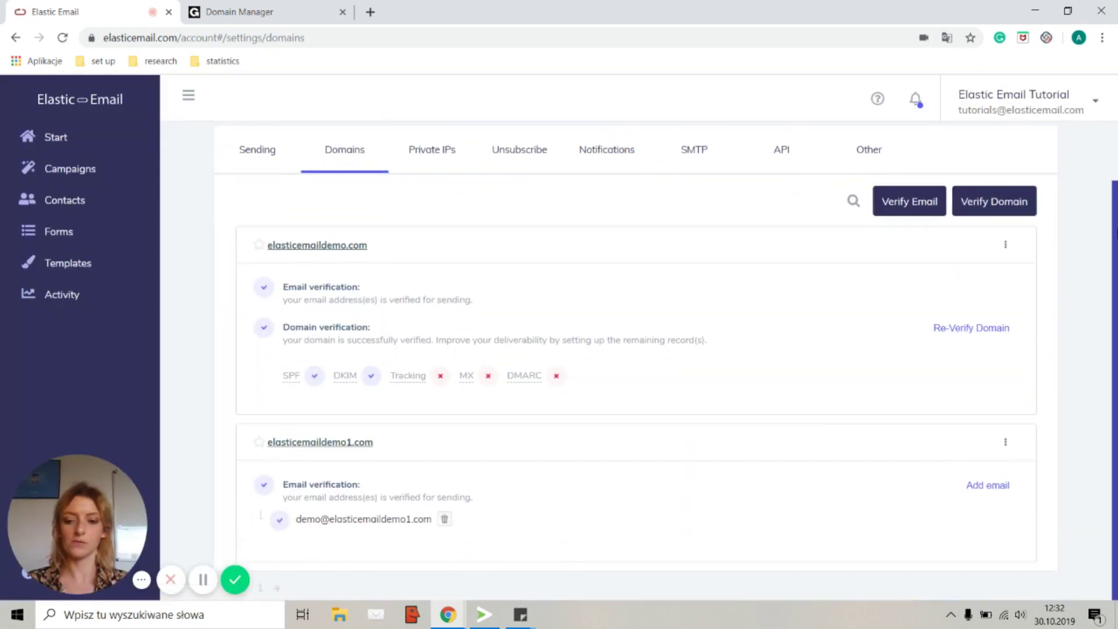